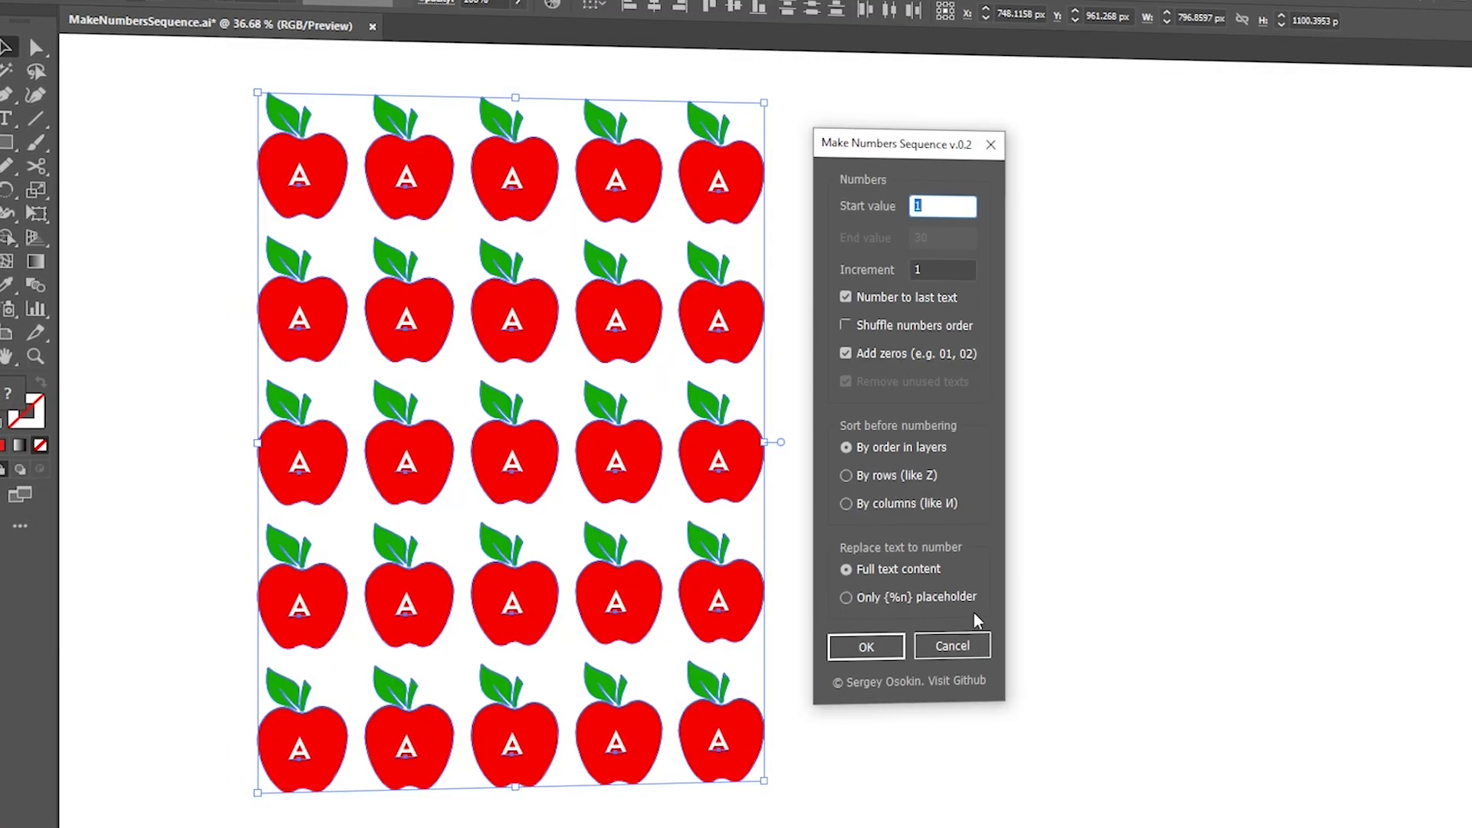
# Step: Preview the numbered apple and option-card examples, then bring up the June calendar reading 01 everywhere
pyautogui.click(874, 643)
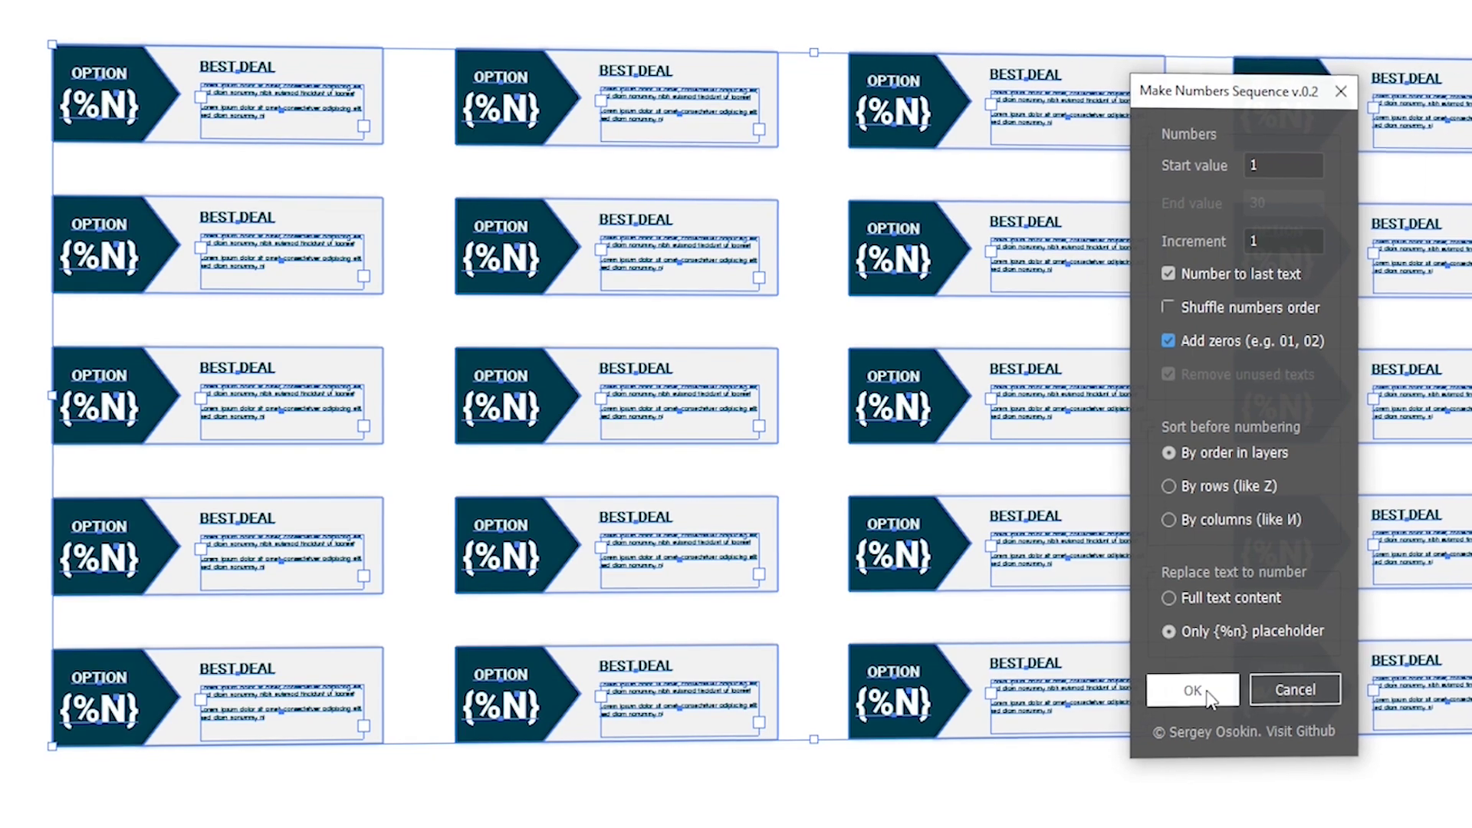
pyautogui.click(1193, 690)
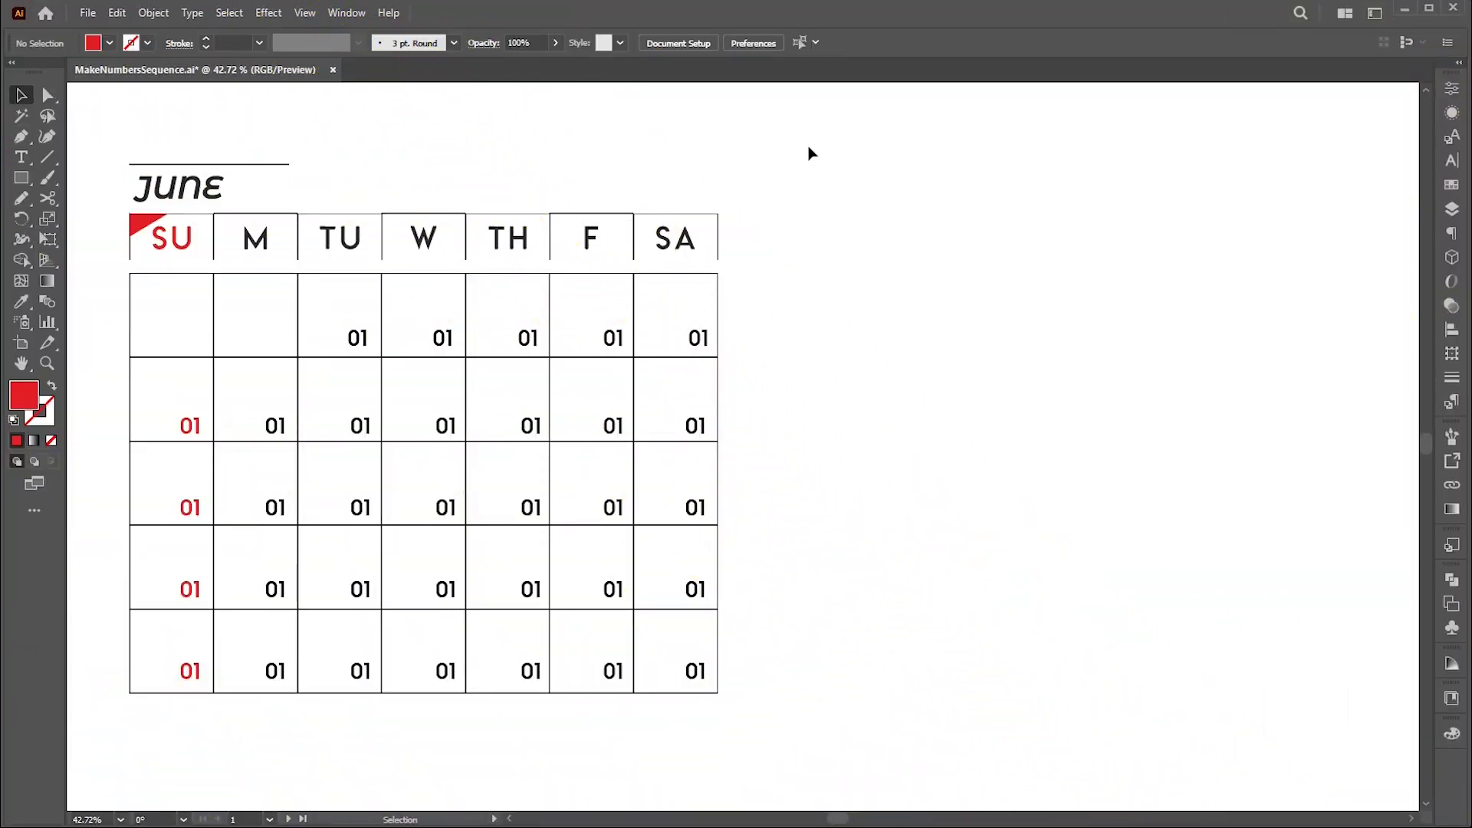
# Step: Select the entire June calendar and launch the MakeNumbersSequence script from File > Scripts
pyautogui.moveTo(811, 154); pyautogui.dragTo(105, 704)
pyautogui.click(88, 14)
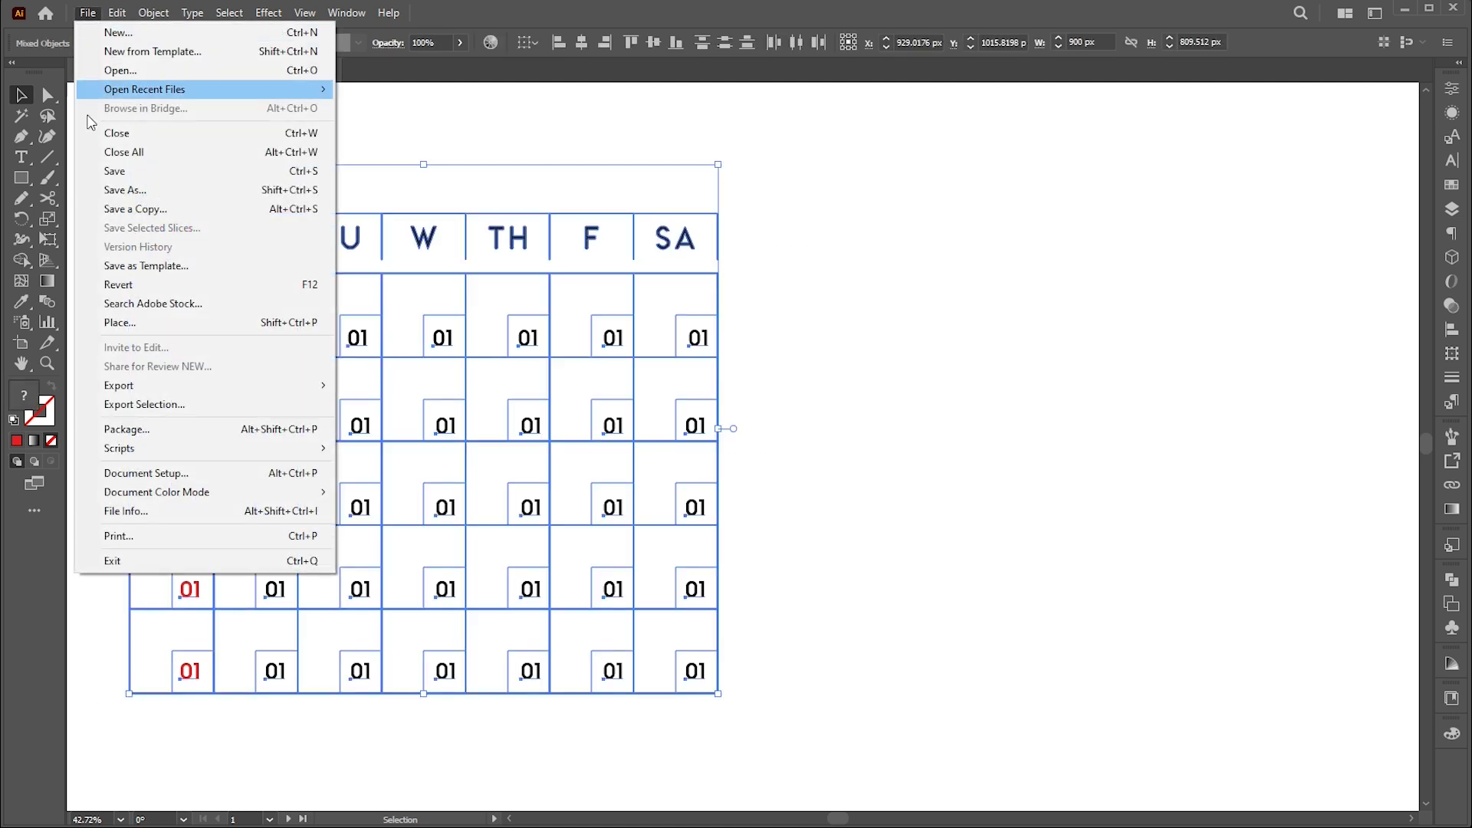
pyautogui.moveTo(104, 448)
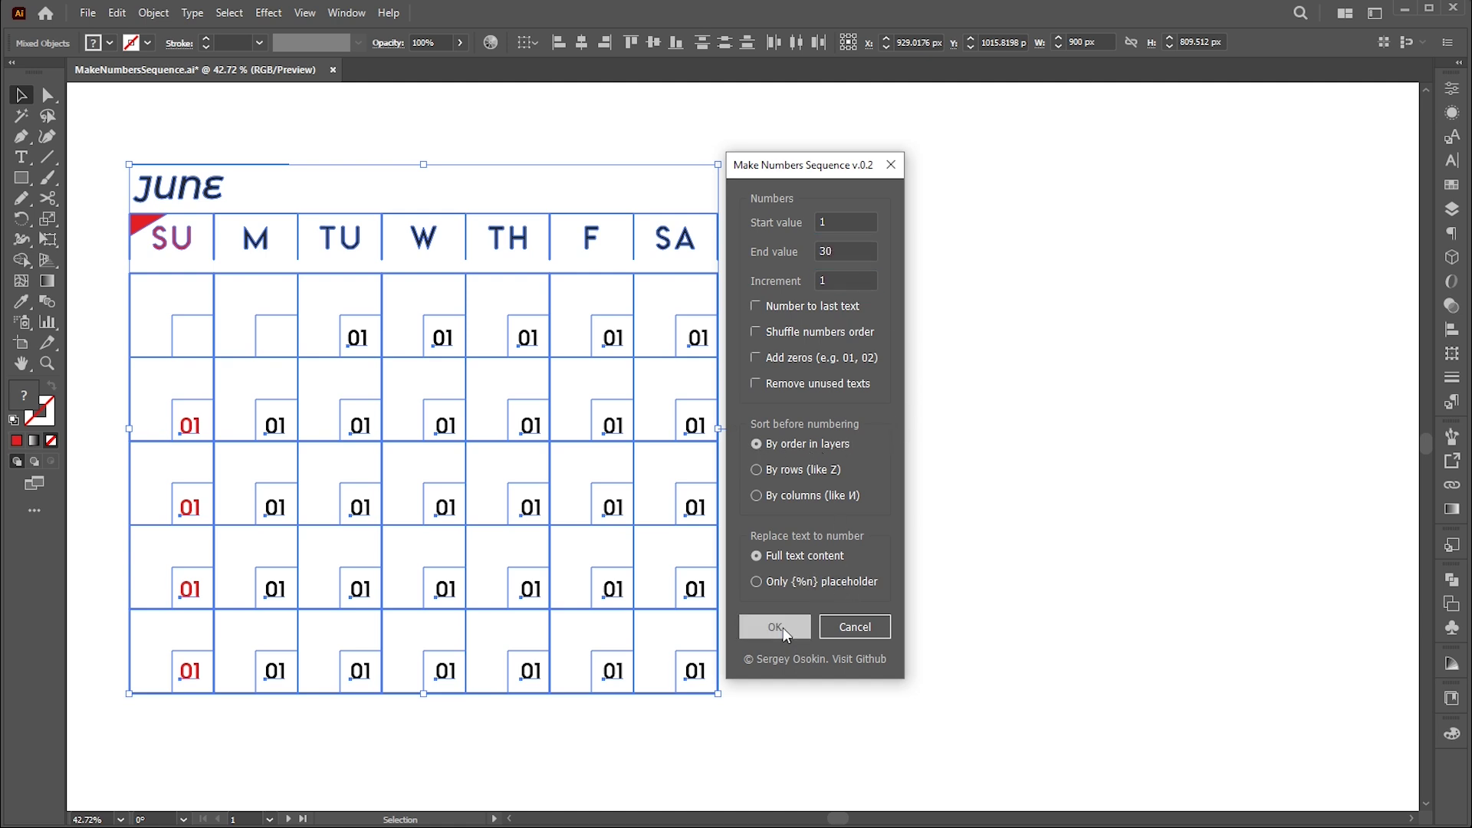
# Step: Number the calendar dates 1 to 30, removing the unused leftover date texts
pyautogui.hotkey('ctrl', 'F12')
pyautogui.click(756, 385)
pyautogui.click(784, 624)
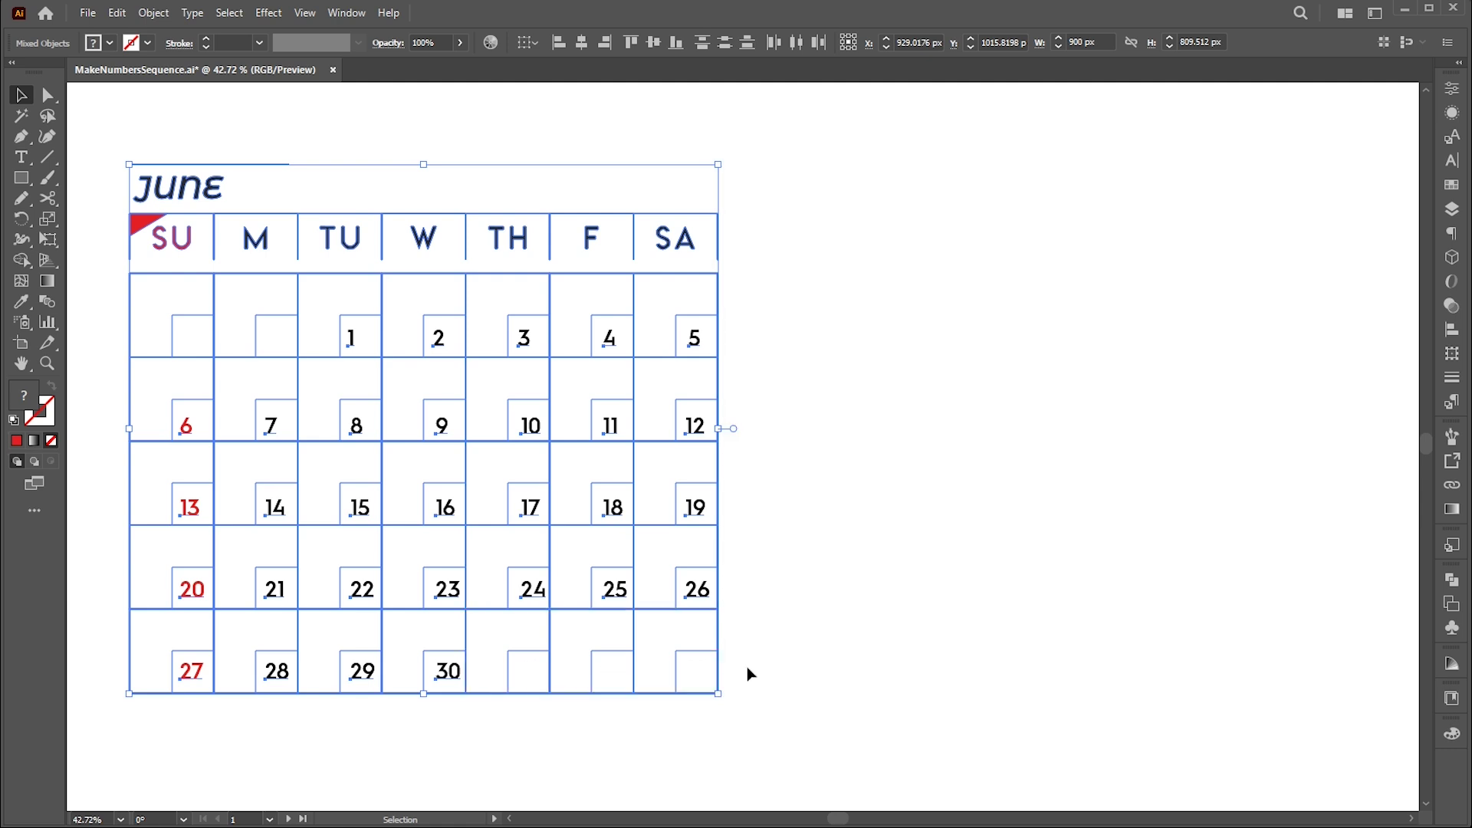
# Step: Renumber the dates with leading zeros so single-digit days read 01–09
pyautogui.hotkey('ctrl', 'F12')
pyautogui.click(757, 357)
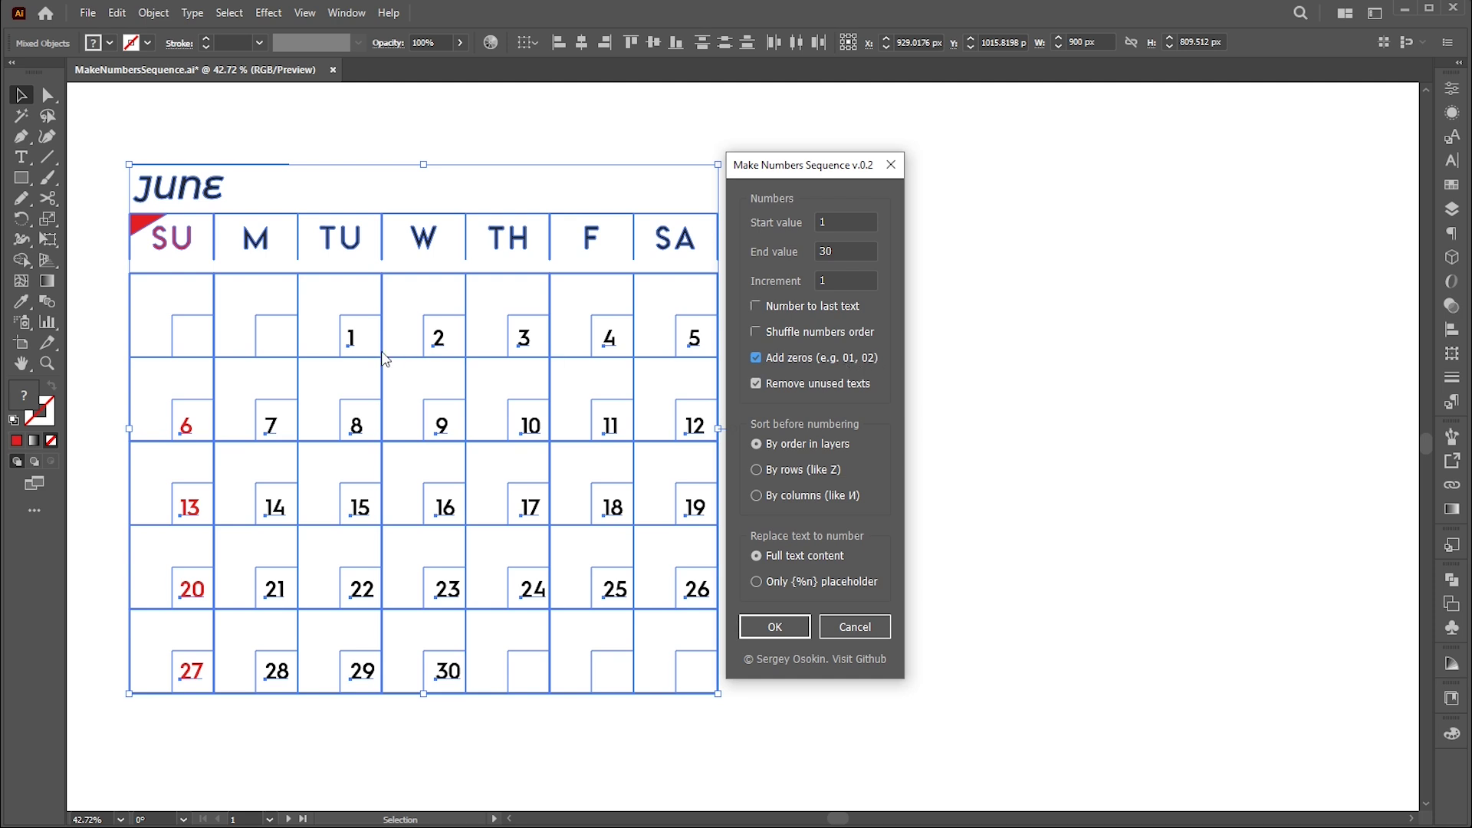
pyautogui.click(792, 619)
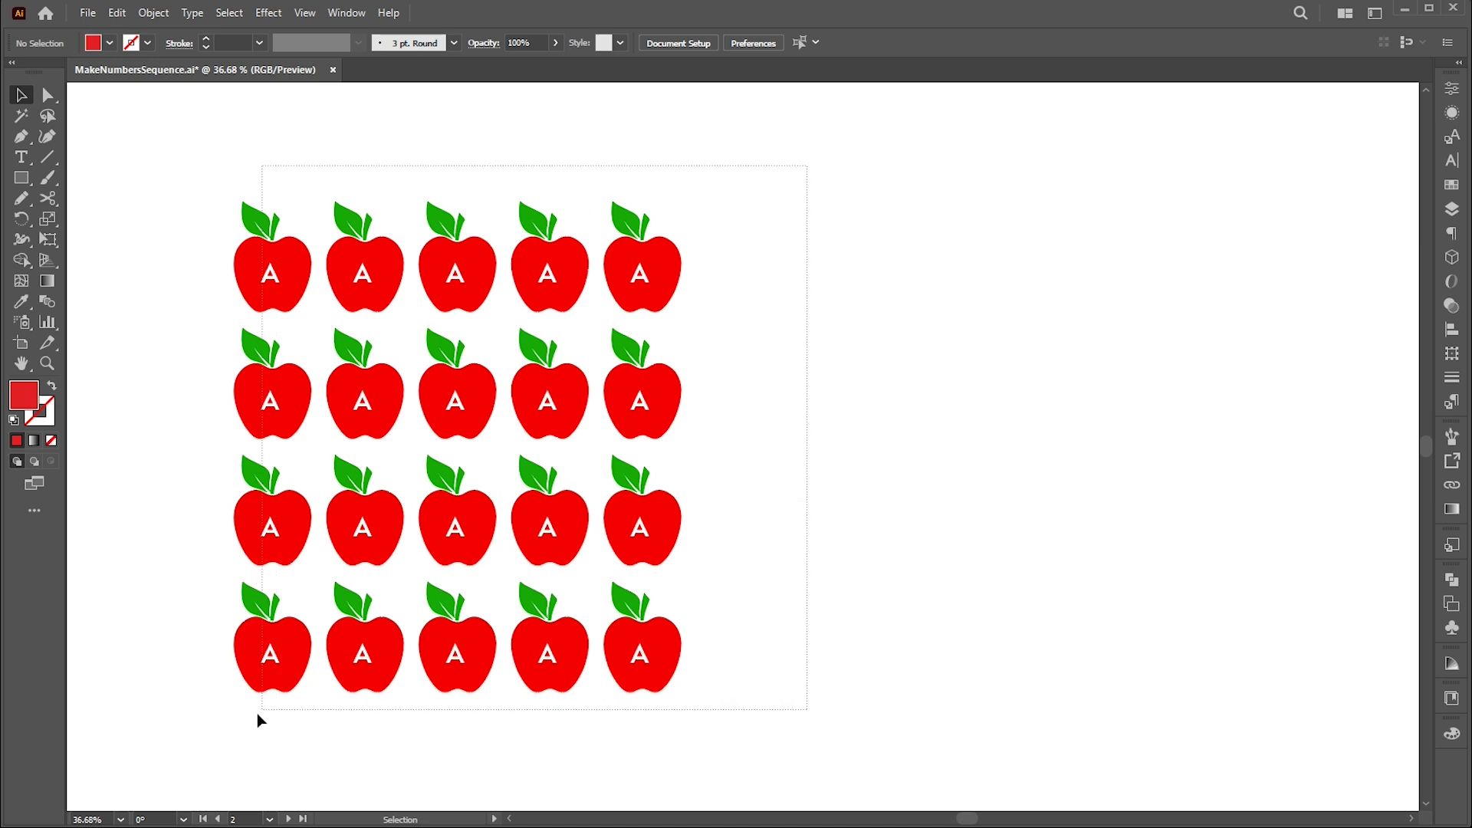
# Step: Number the 20 apples 01–20, placing each number in the last text of each item
pyautogui.hotkey('ctrl', 'a')
pyautogui.click(88, 12)
pyautogui.moveTo(123, 449)
pyautogui.click(449, 489)
pyautogui.moveTo(836, 170); pyautogui.dragTo(908, 169)
pyautogui.click(828, 305)
pyautogui.click(849, 627)
# Step: Undo the numbering, move the apple group up and copy the bottom row down as a fifth row
pyautogui.click(802, 467)
pyautogui.hotkey('ctrl', 'z')
pyautogui.click(758, 491)
pyautogui.click(659, 524)
pyautogui.moveTo(659, 524); pyautogui.dragTo(660, 452)
pyautogui.moveTo(769, 509); pyautogui.dragTo(203, 639)
pyautogui.moveTo(445, 553); pyautogui.dragTo(445, 681)
# Step: Number all 25 apples 01–25, then renumber them in shuffled order
pyautogui.moveTo(772, 138); pyautogui.dragTo(263, 647)
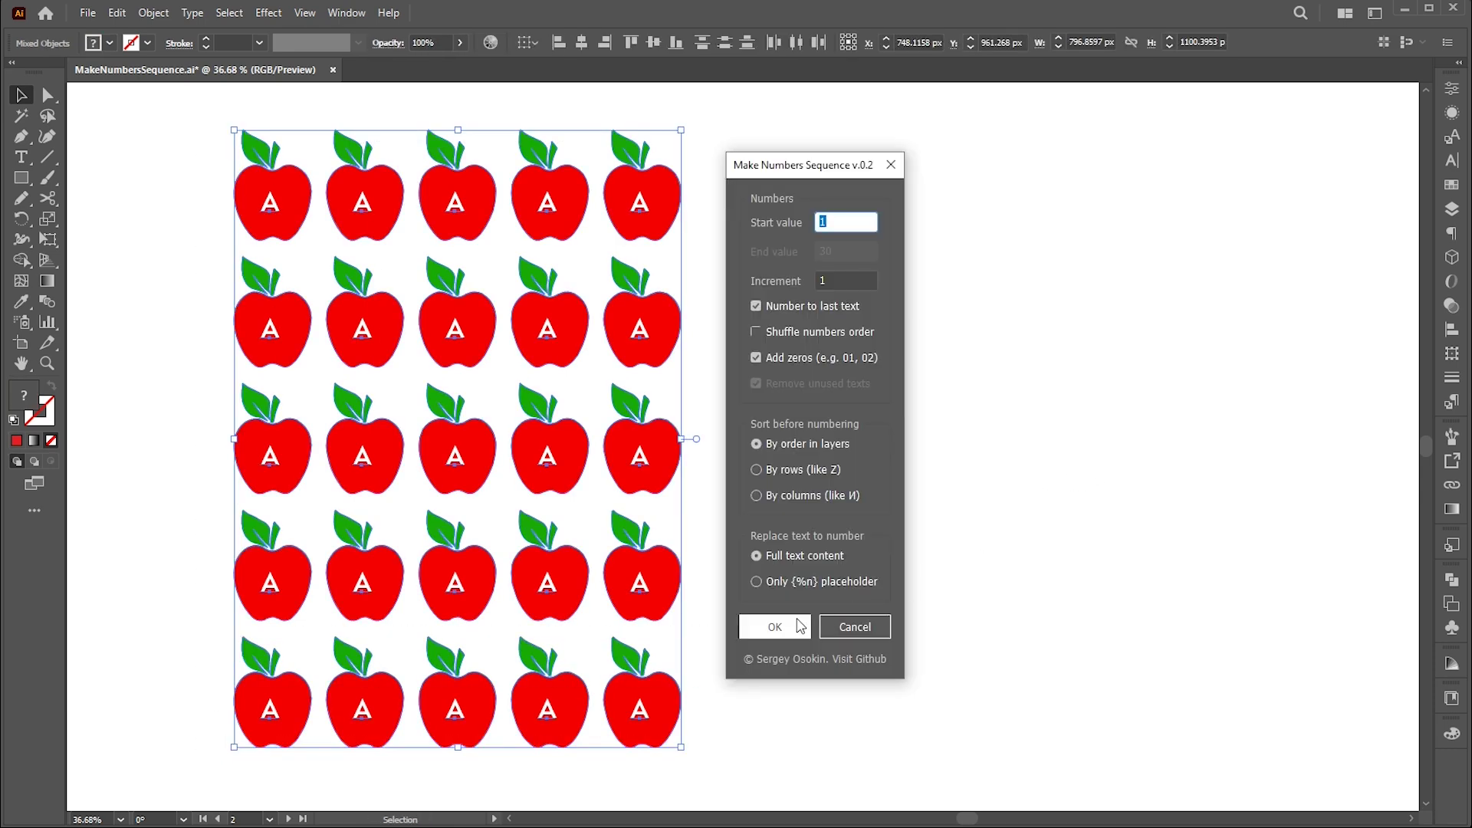
pyautogui.click(799, 626)
pyautogui.click(736, 404)
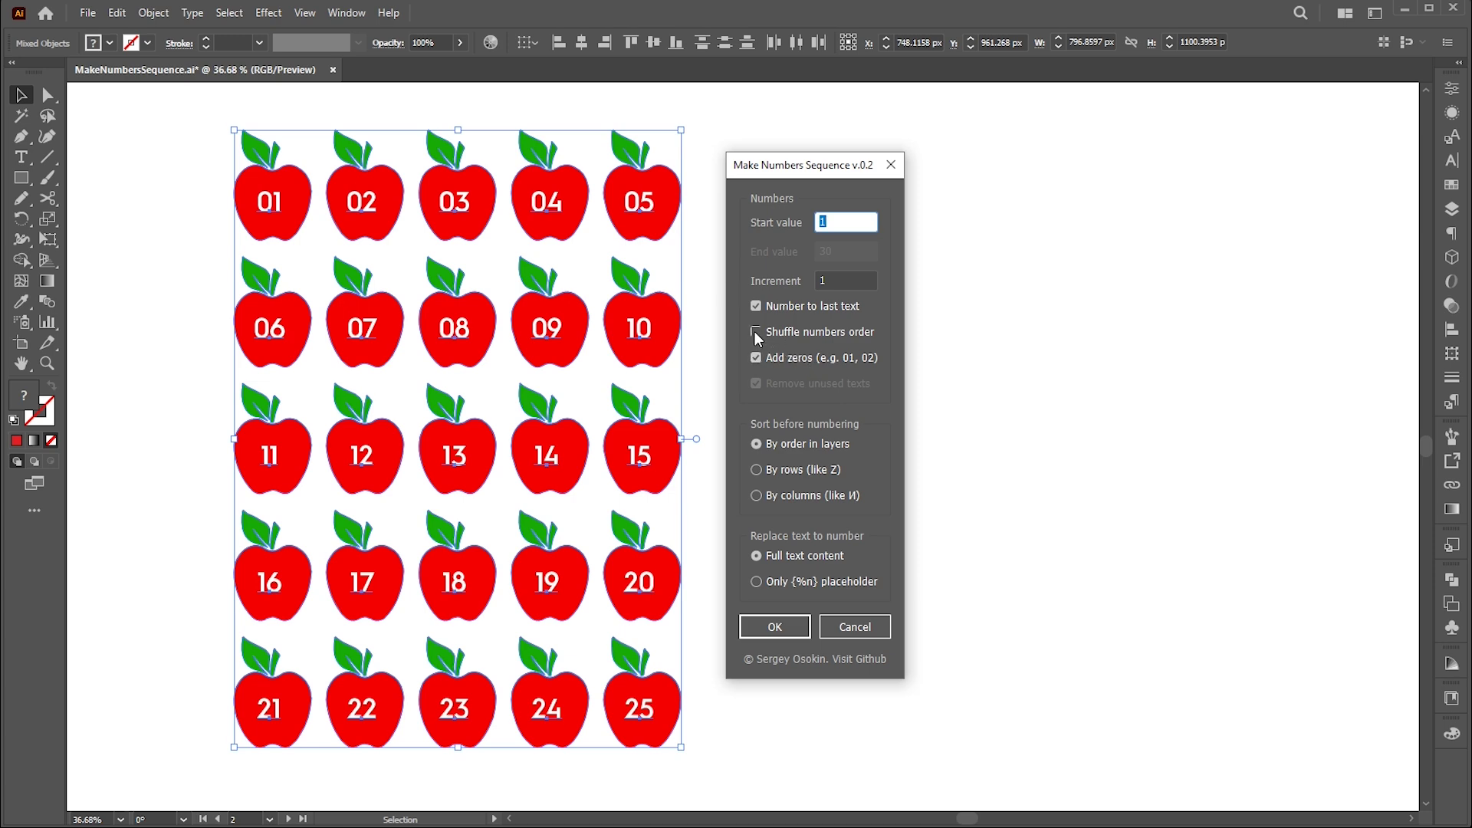
pyautogui.click(755, 332)
pyautogui.click(791, 624)
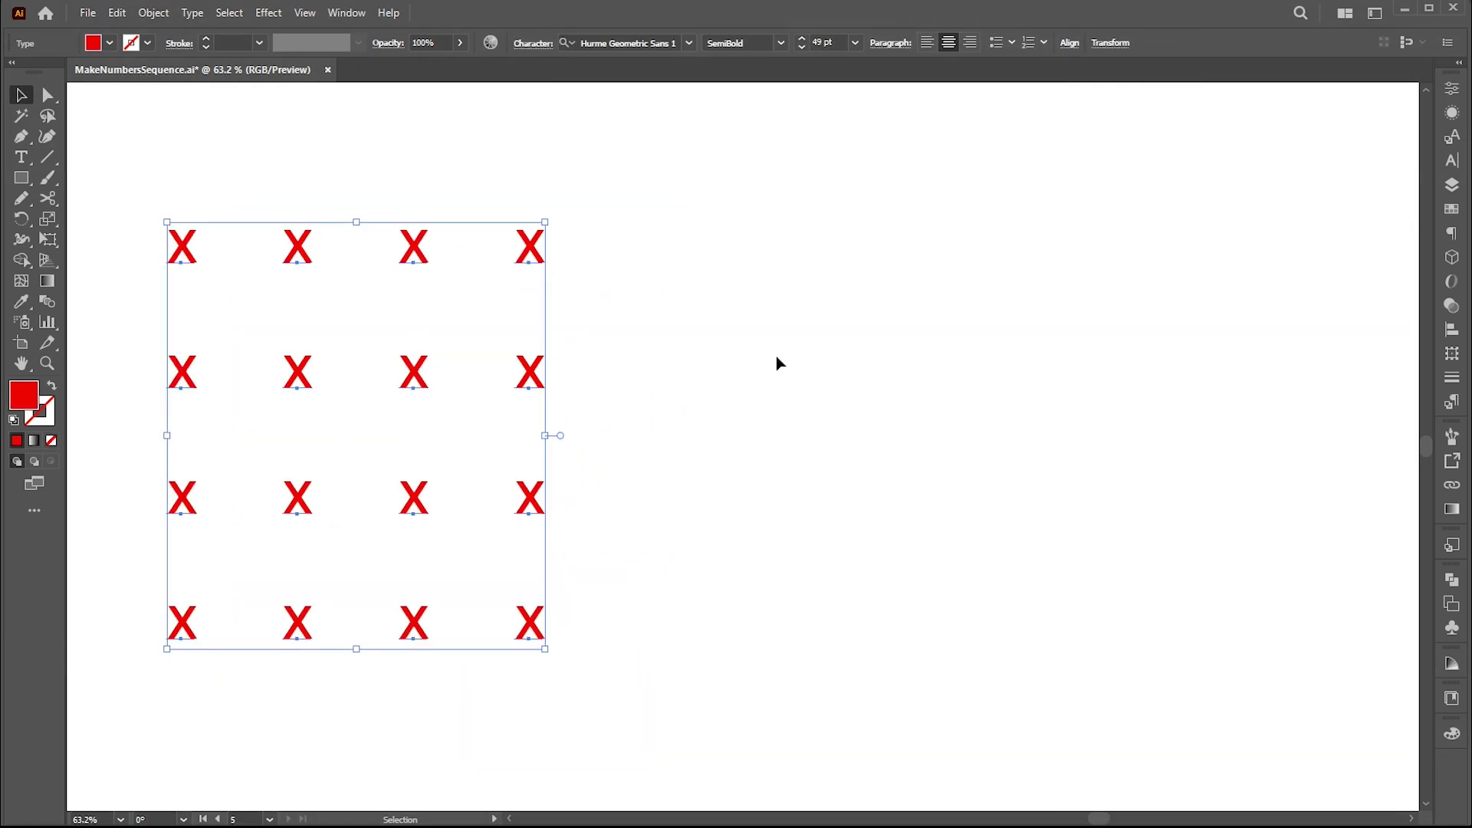
# Step: Float the Layers panel beside the red X grid
pyautogui.click(1451, 186)
pyautogui.moveTo(1271, 80); pyautogui.dragTo(621, 251)
pyautogui.moveTo(726, 223); pyautogui.dragTo(719, 236)
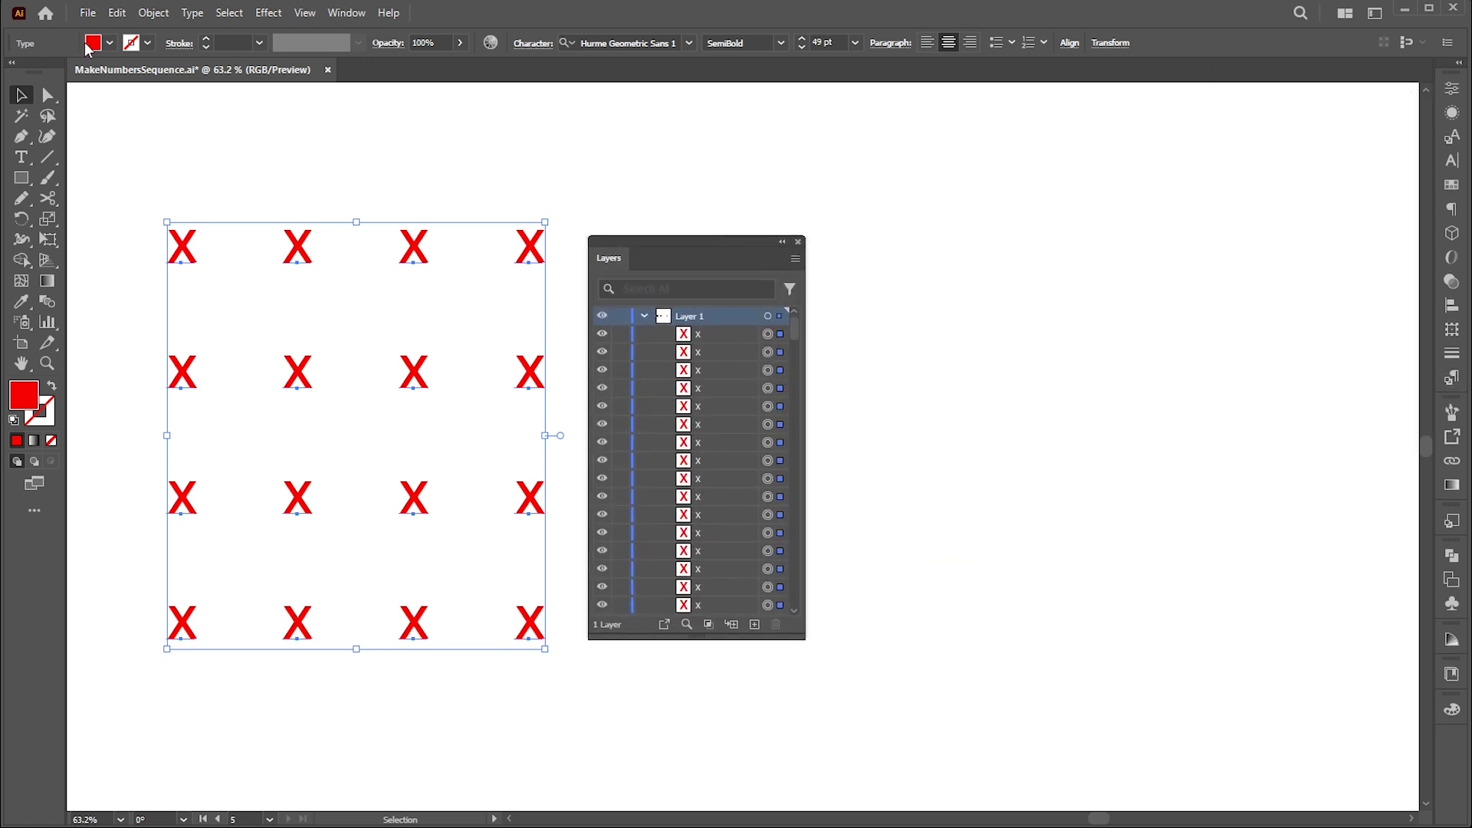
# Step: Replace the sixteen X letters with numbers 01–16 following layer order
pyautogui.click(87, 13)
pyautogui.moveTo(189, 457)
pyautogui.click(476, 483)
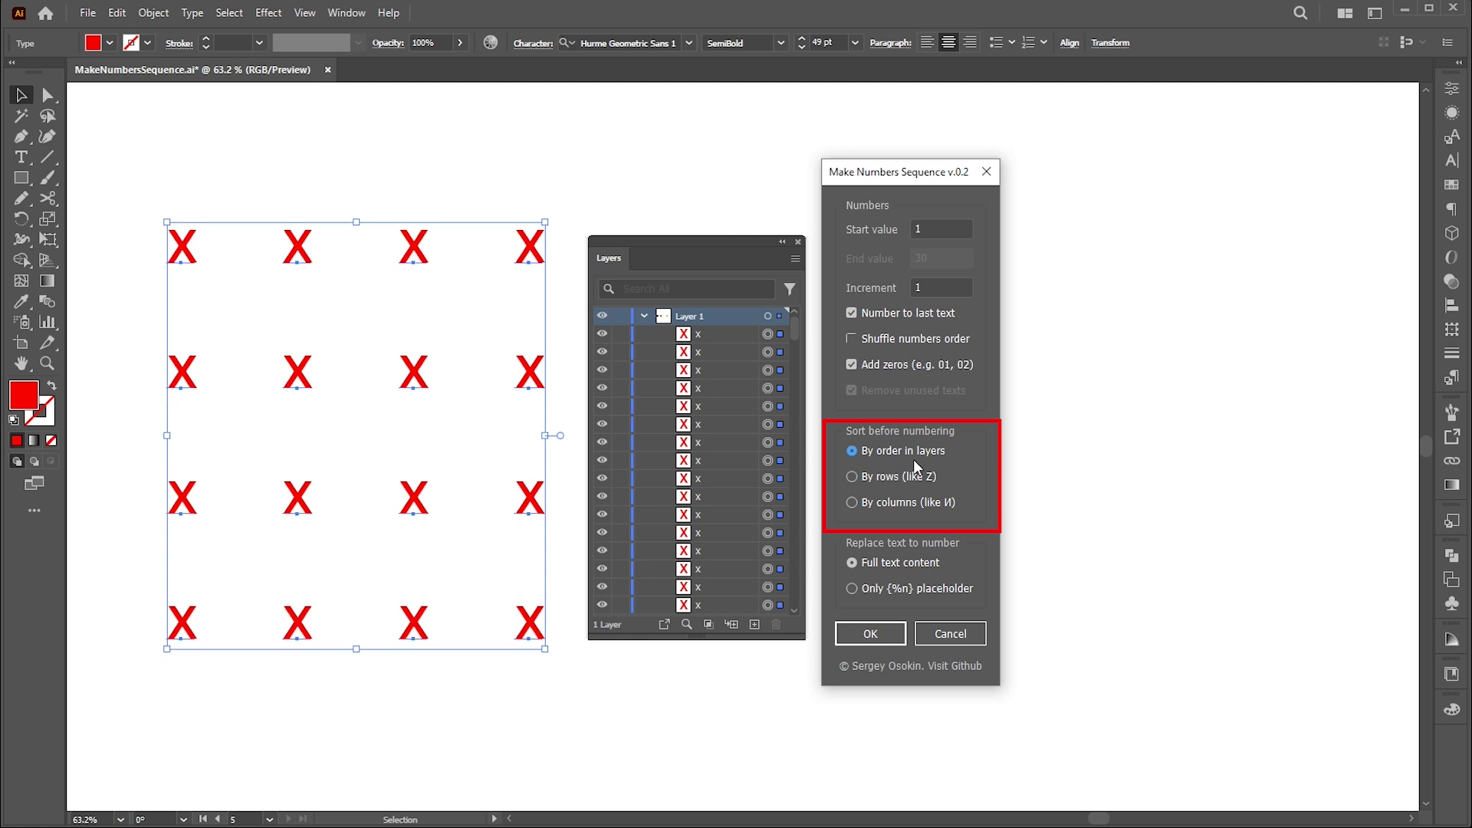
pyautogui.click(862, 632)
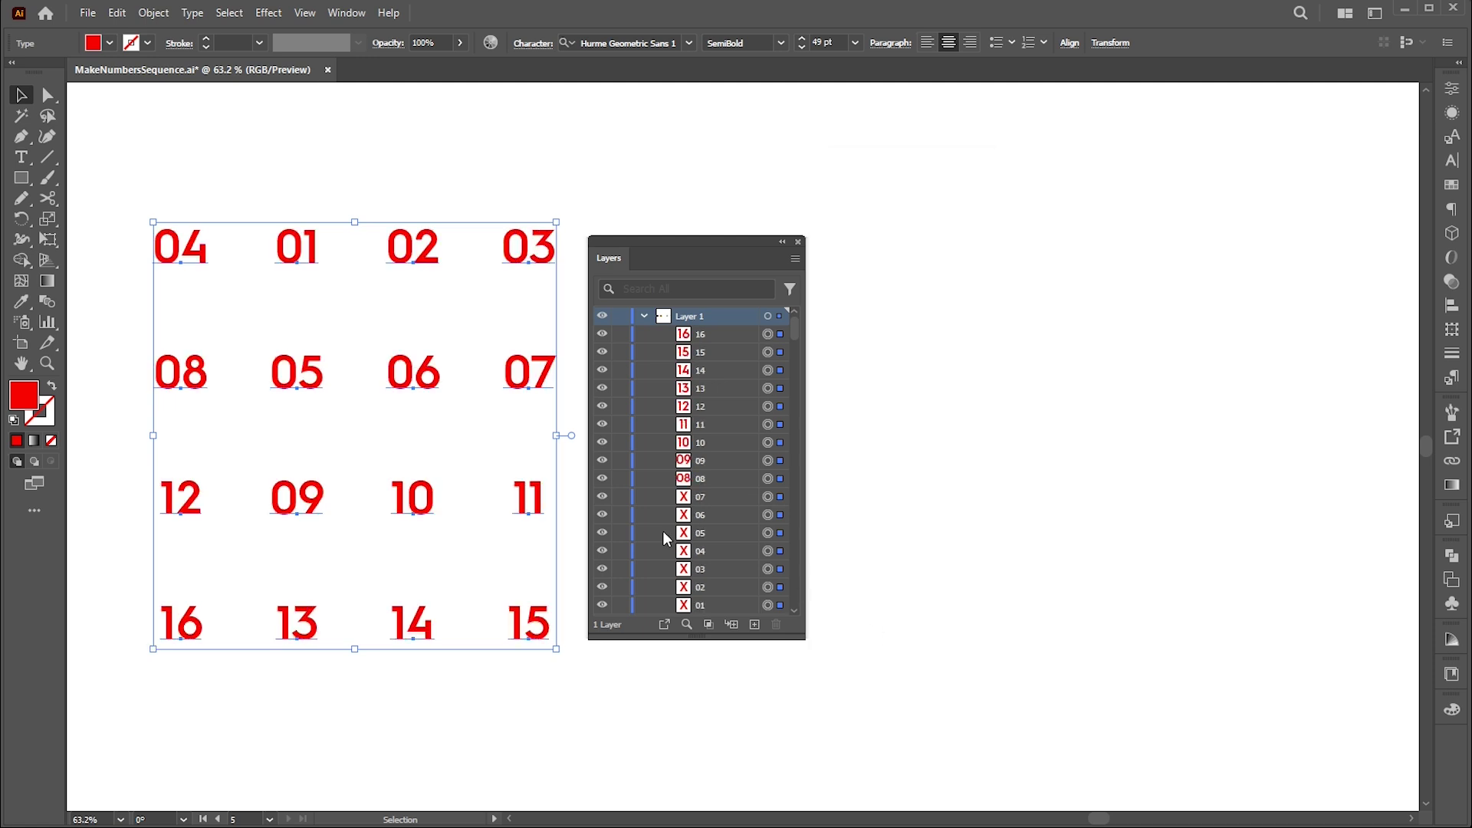
# Step: Renumber the 16 texts by rows, then by columns so the top row reads 01, 05, 09, 13
pyautogui.press('F12')
pyautogui.click(849, 474)
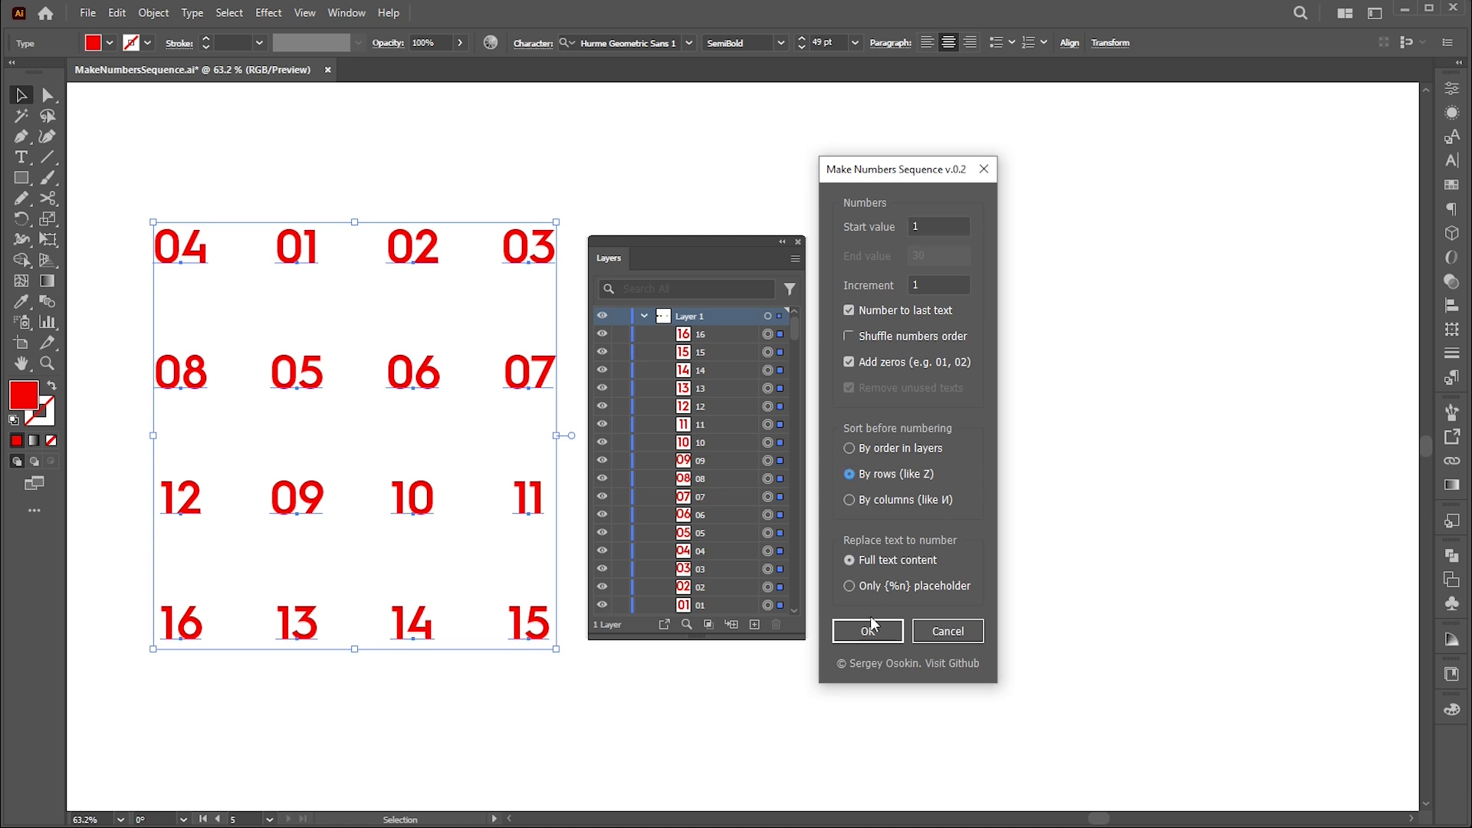
pyautogui.click(871, 618)
pyautogui.click(857, 498)
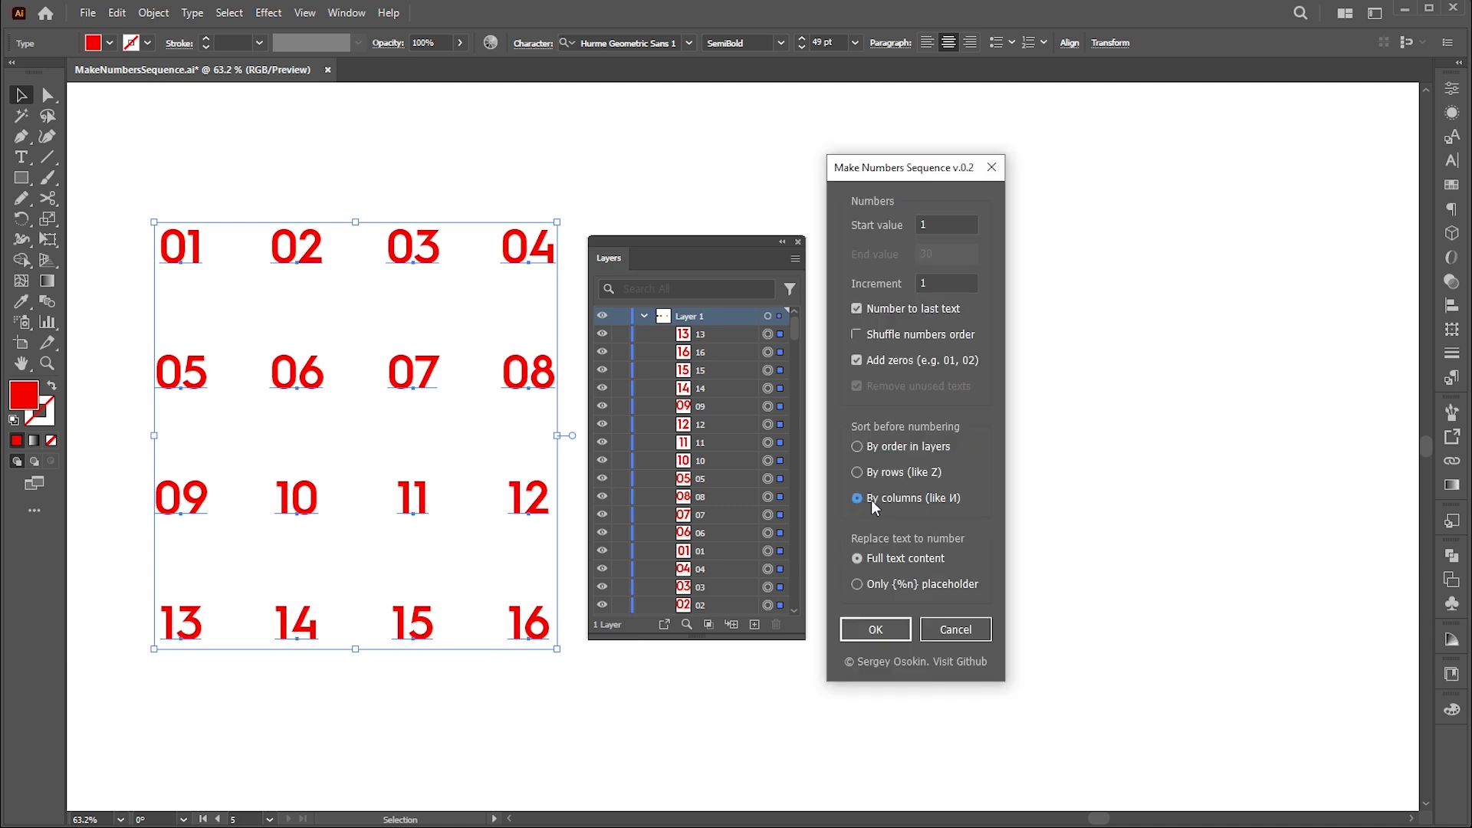
pyautogui.click(880, 631)
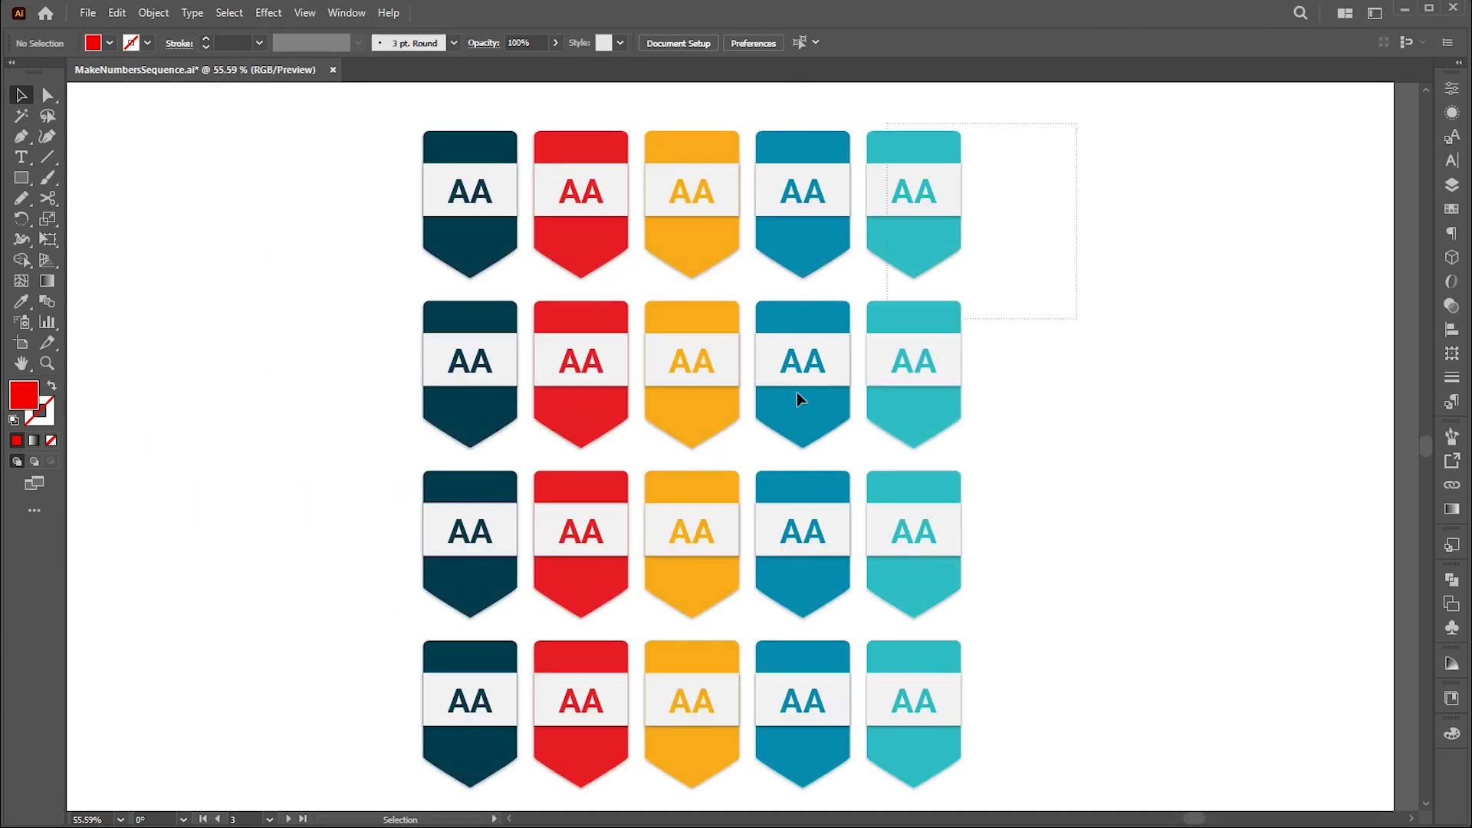
# Step: Select the 20 badges and set the script to start at 1000, increment -50, with leading zeros
pyautogui.moveTo(797, 398); pyautogui.dragTo(329, 752)
pyautogui.click(84, 16)
pyautogui.moveTo(161, 448)
pyautogui.click(456, 487)
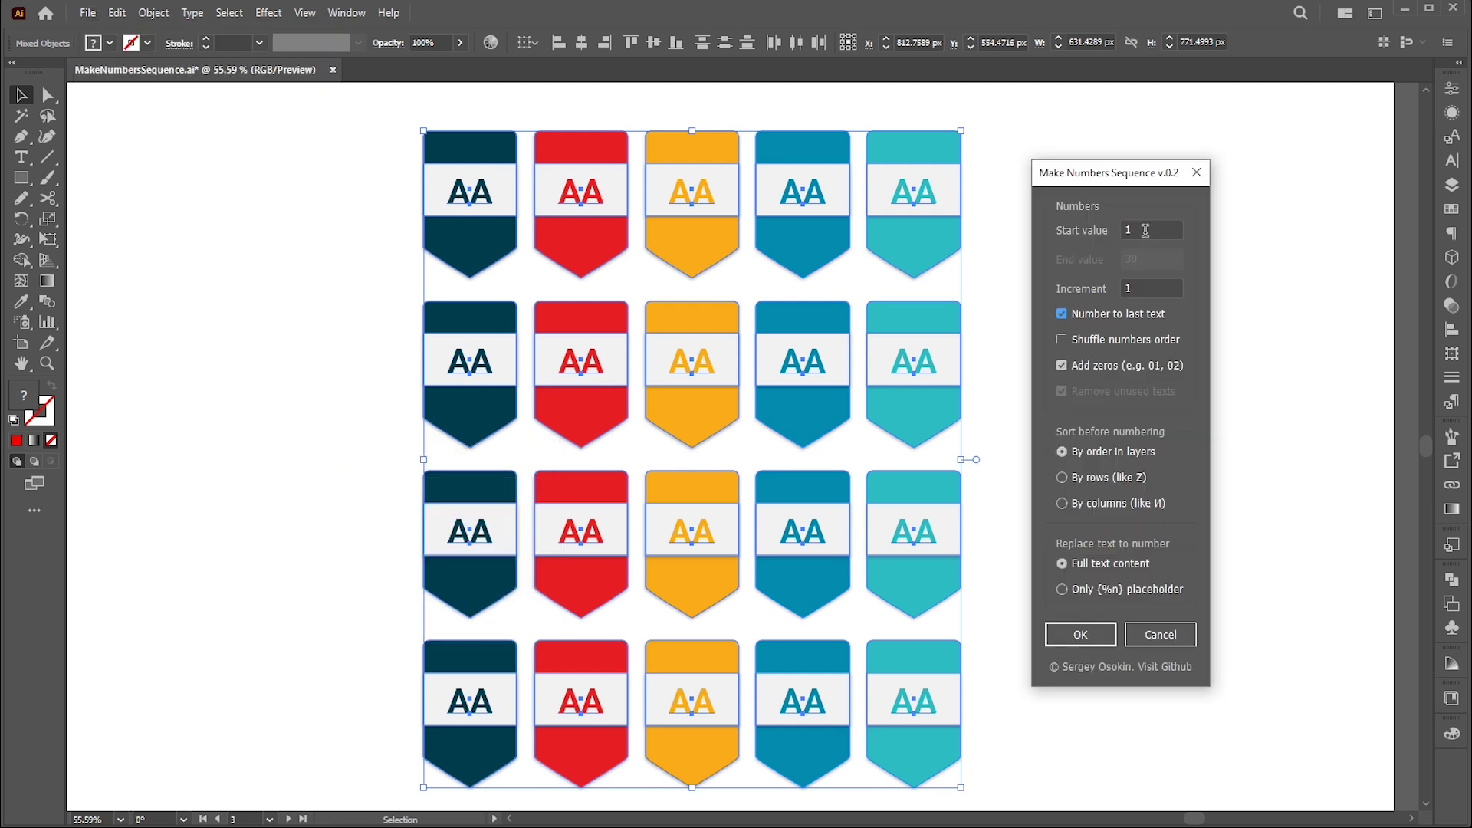
pyautogui.write('1000')
pyautogui.press('Tab')
pyautogui.write('-50')
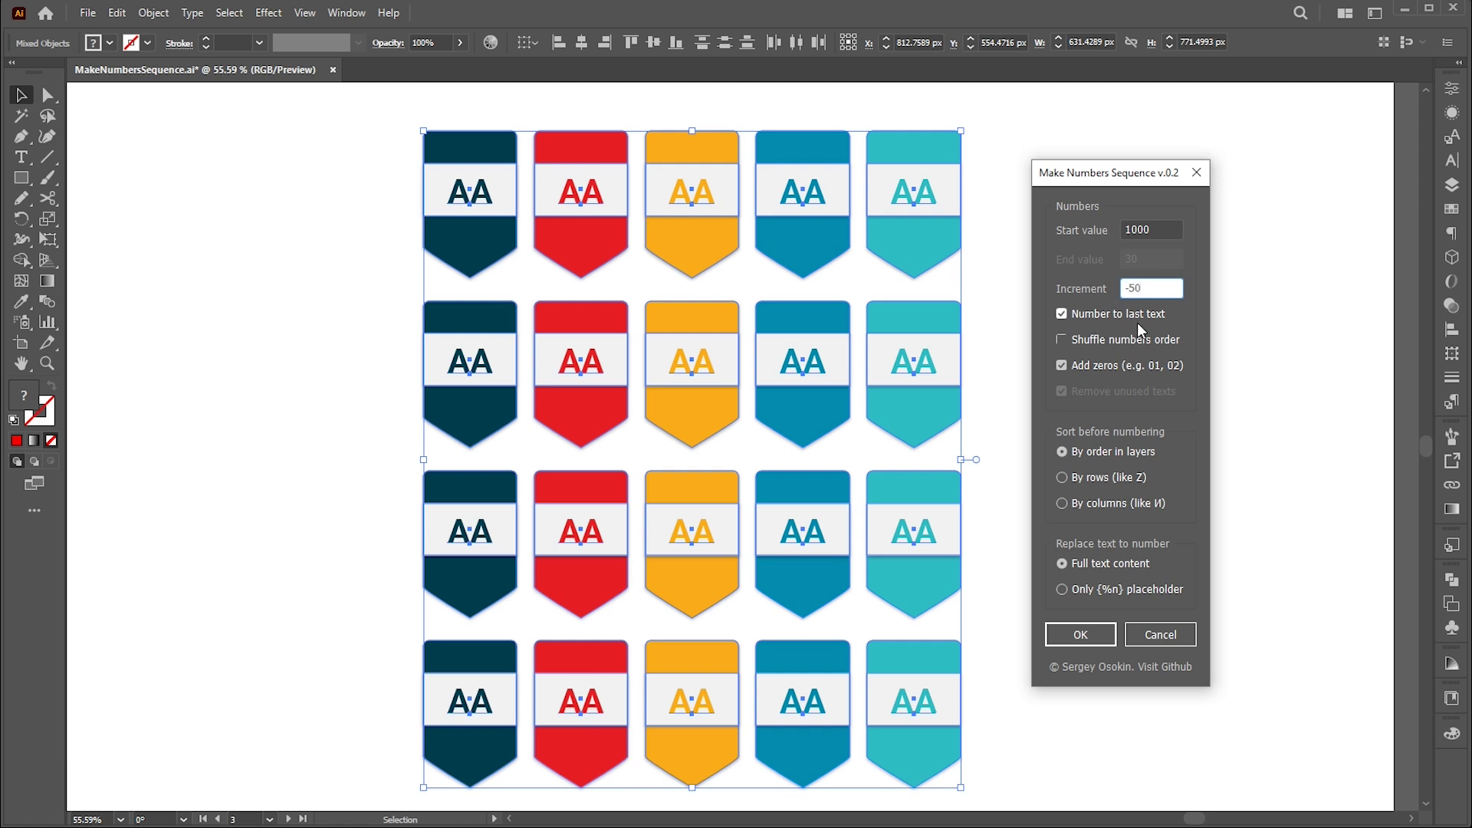
pyautogui.click(1128, 367)
pyautogui.click(1082, 356)
# Step: Count the badges down from 1000, then renumber them upward from 0050 to 1000 in steps of 50
pyautogui.click(1083, 635)
pyautogui.hotkey('ctrl', 'F12')
pyautogui.write('50')
pyautogui.press('Tab')
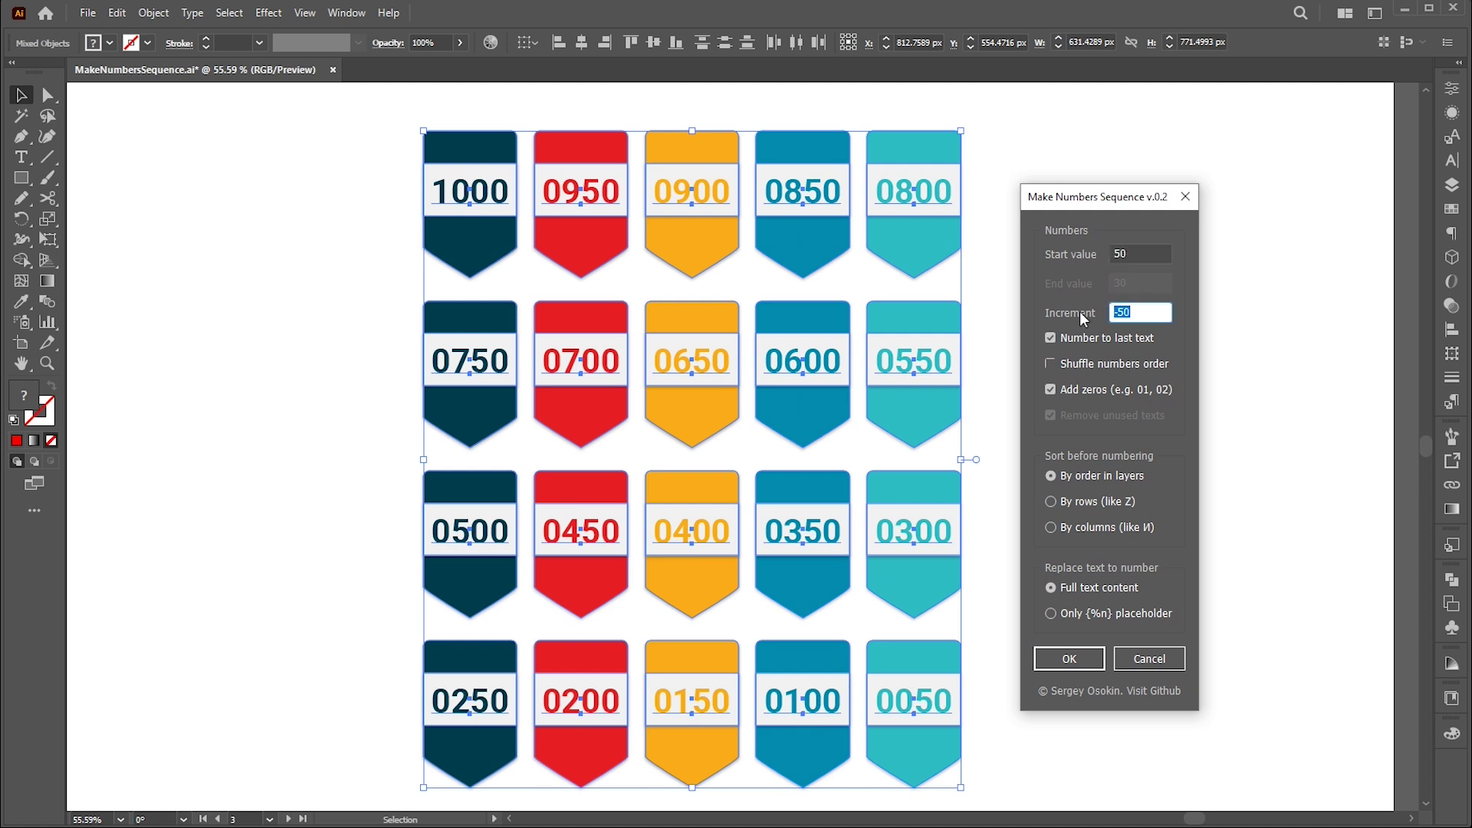
pyautogui.write('50')
pyautogui.click(1069, 659)
# Step: Renumber the badges 50 to 1000 without leading zeros
pyautogui.click(1132, 650)
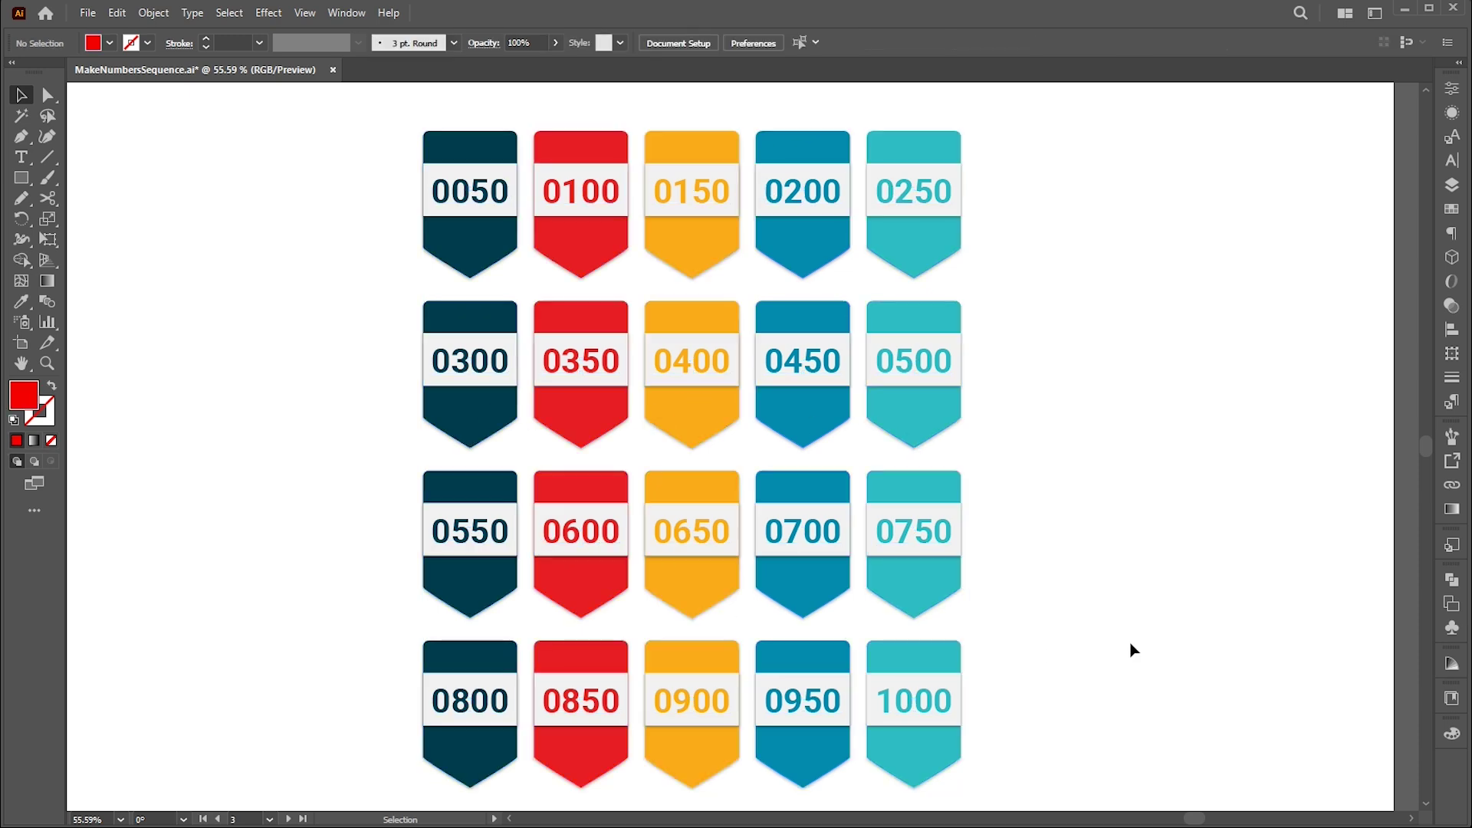
pyautogui.hotkey('ctrl', 'a')
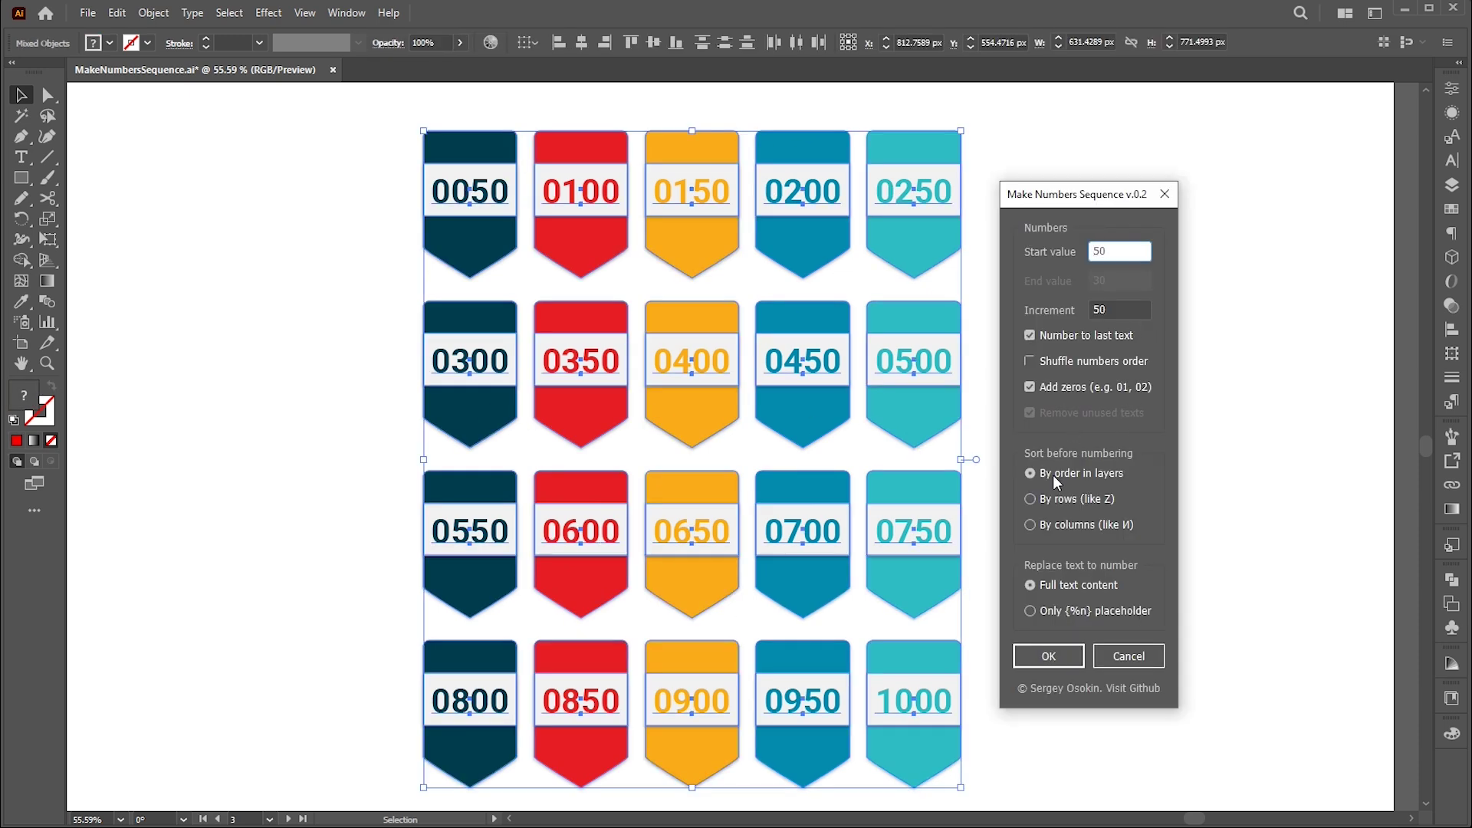
pyautogui.click(1029, 387)
pyautogui.click(1062, 652)
# Step: Renumber the badges from 10 to 200 in steps of 10
pyautogui.click(1098, 475)
pyautogui.hotkey('ctrl', 'a')
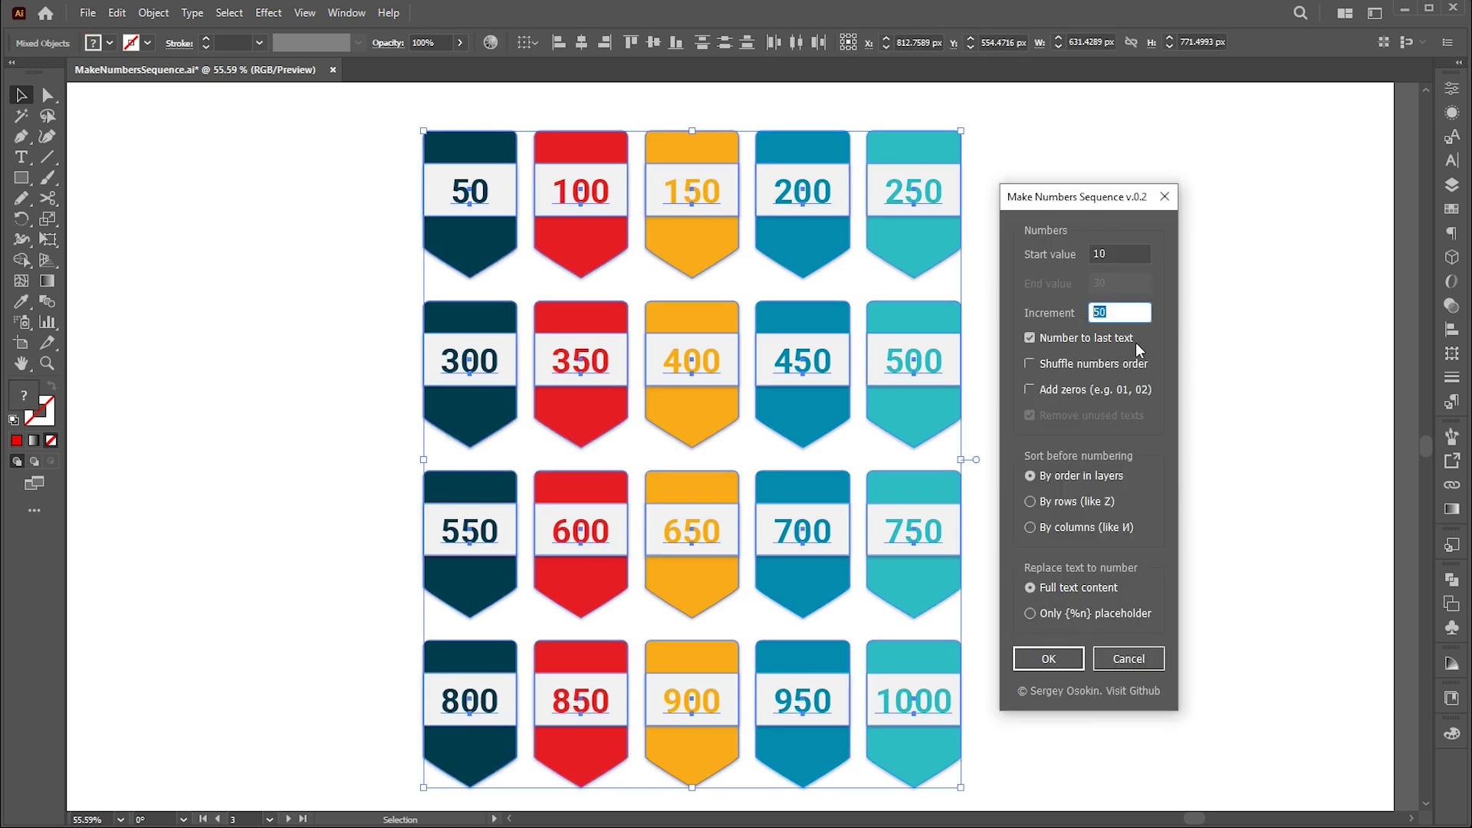
pyautogui.write('10')
pyautogui.click(1058, 659)
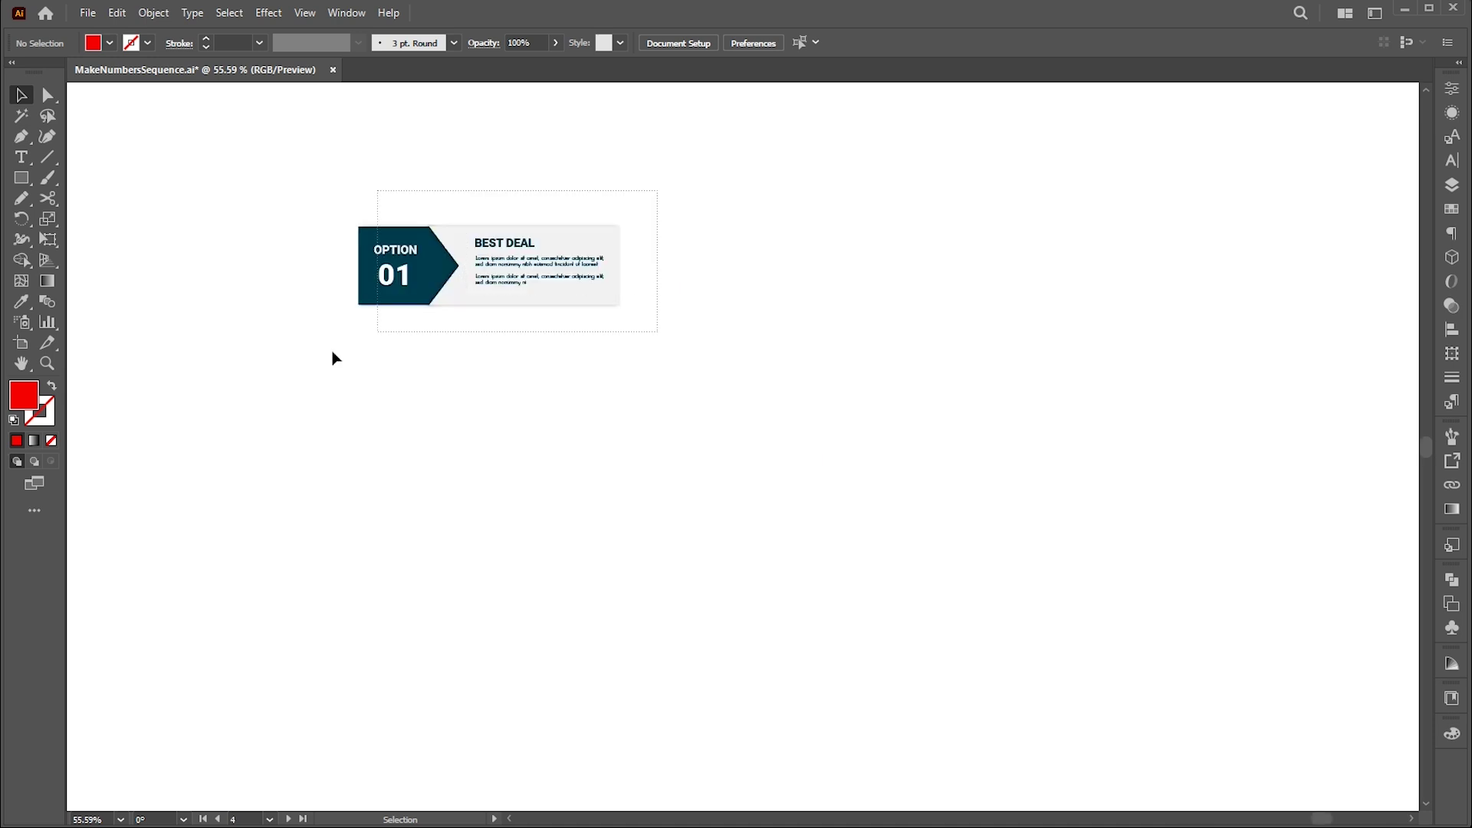
pyautogui.click(399, 269)
# Step: Move the BEST DEAL banner left and replace its 01 number with the {%N} placeholder
pyautogui.moveTo(398, 269); pyautogui.dragTo(287, 268)
pyautogui.click(376, 373)
pyautogui.press('t')
pyautogui.doubleClick(279, 267)
pyautogui.write('{%N}')
pyautogui.press('Escape')
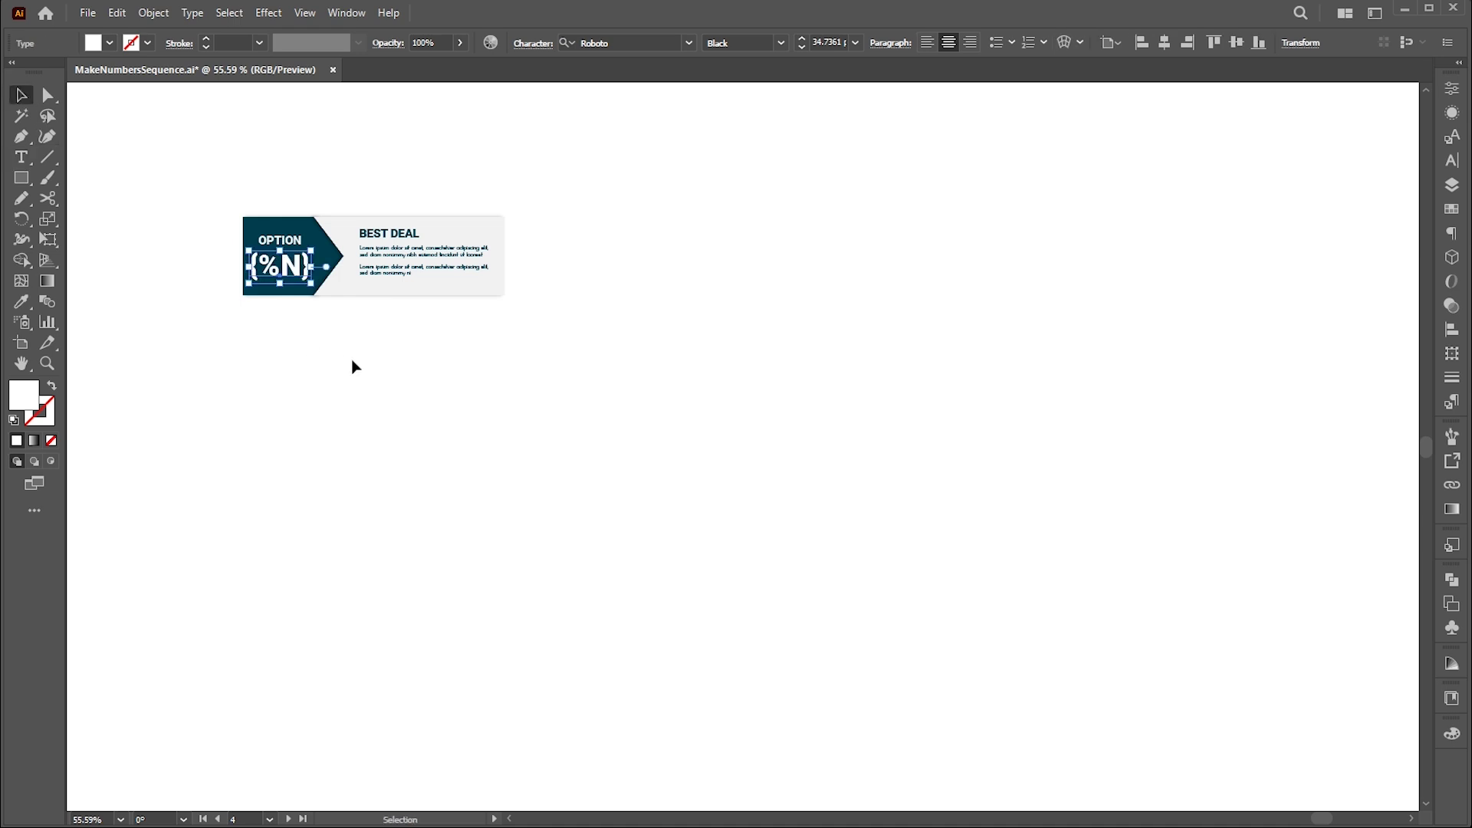